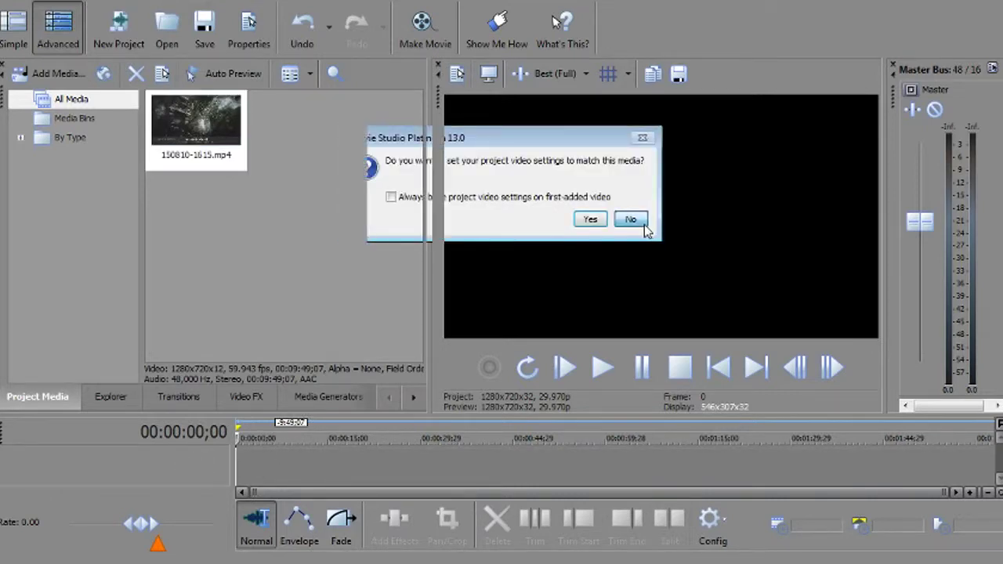
pyautogui.click(633, 220)
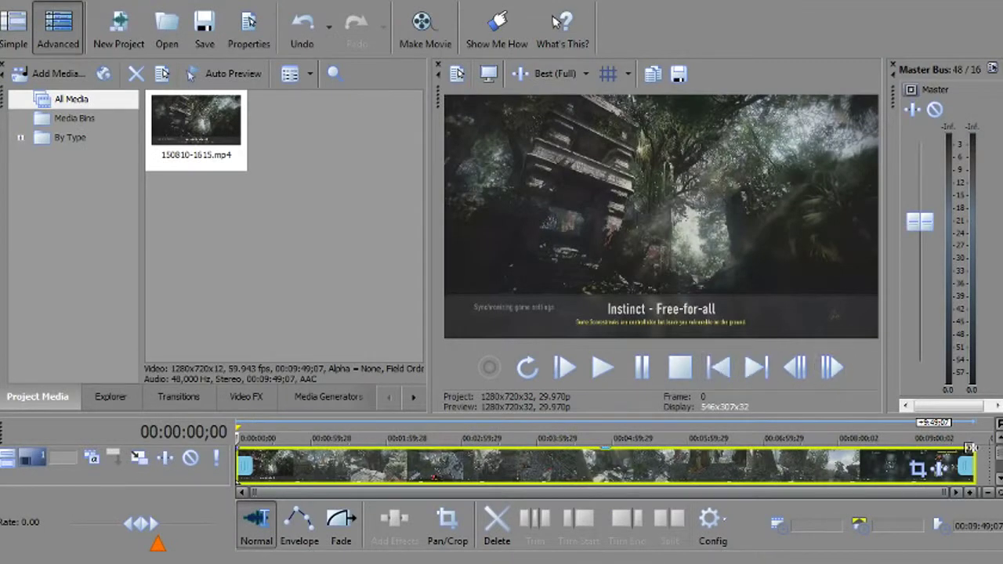
pyautogui.click(982, 460)
pyautogui.hotkey('ctrl', 'Home')
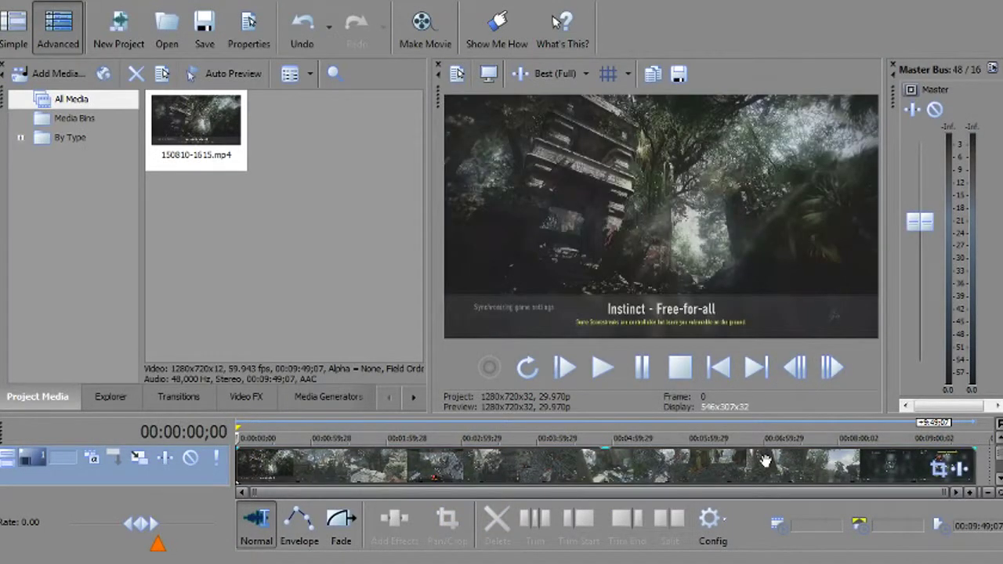
# In the clip's event properties, turn off Maintain aspect ratio, enable Reduce interlace flicker and choose Disable resample.
pyautogui.rightClick(771, 464)
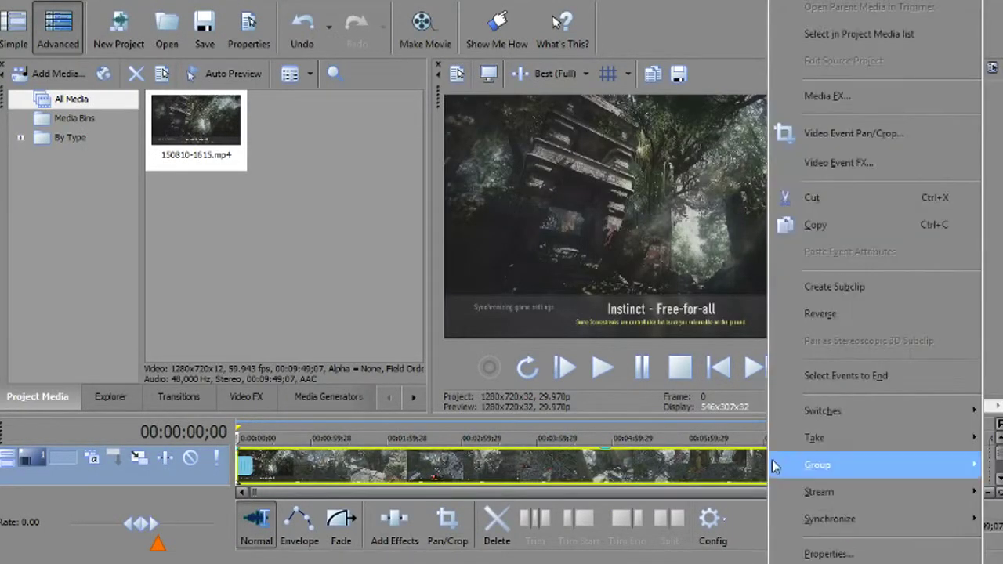
pyautogui.click(774, 553)
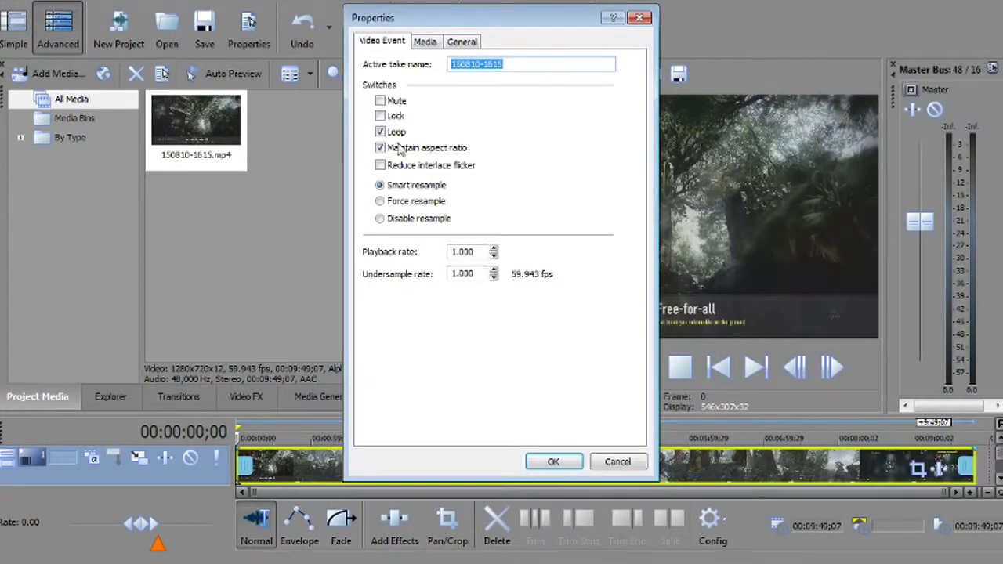
pyautogui.click(398, 149)
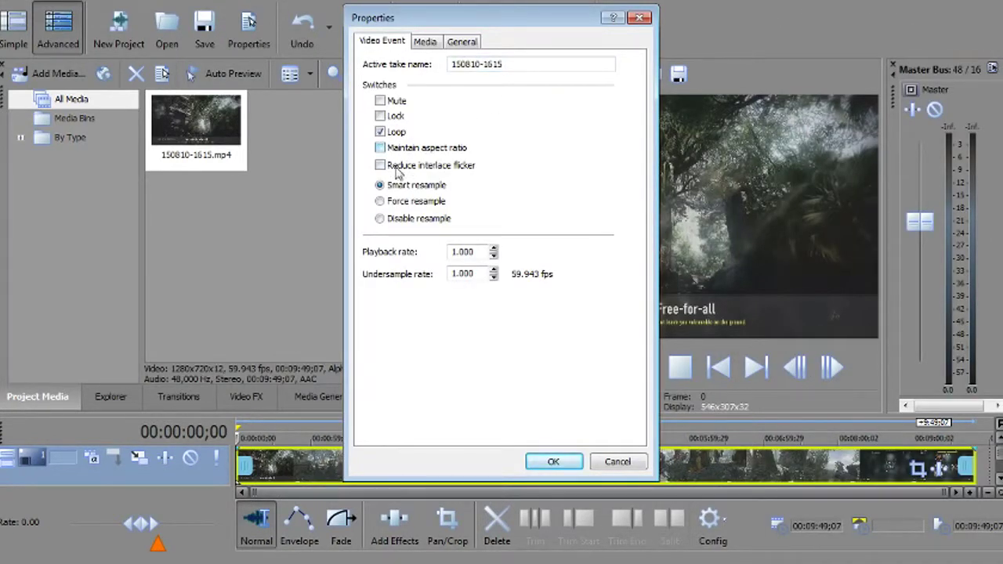
pyautogui.click(381, 165)
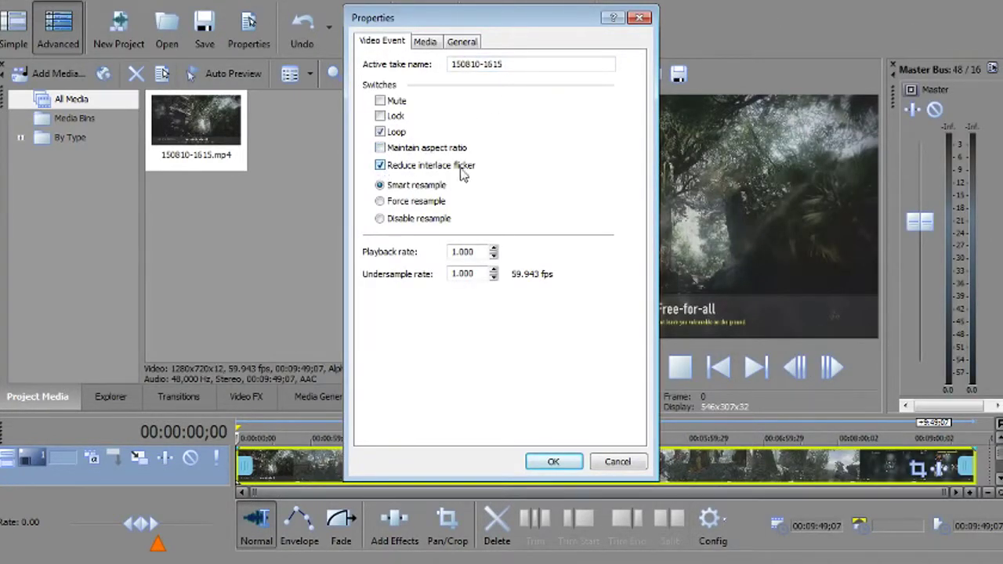
pyautogui.click(380, 220)
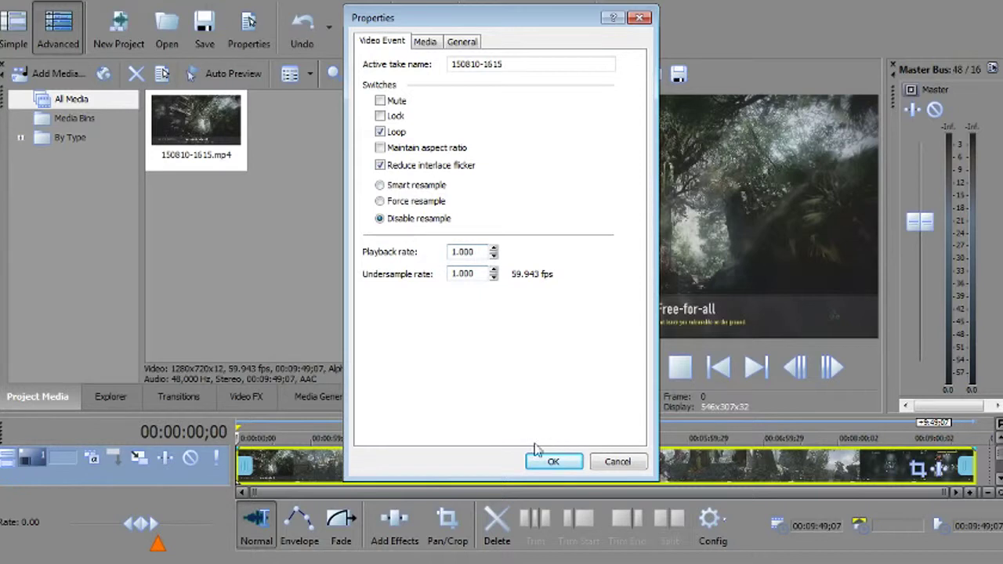
pyautogui.click(570, 462)
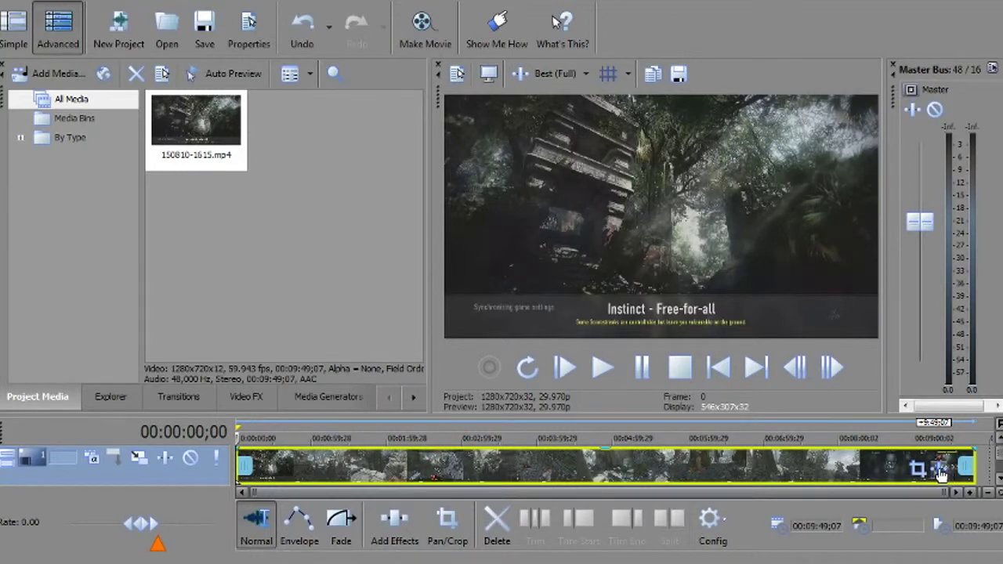
# Add the Sony Brightness and Contrast, Sony Color Corrector (Secondary) and Sony Sharpen effects to the clip's video event.
pyautogui.rightClick(812, 466)
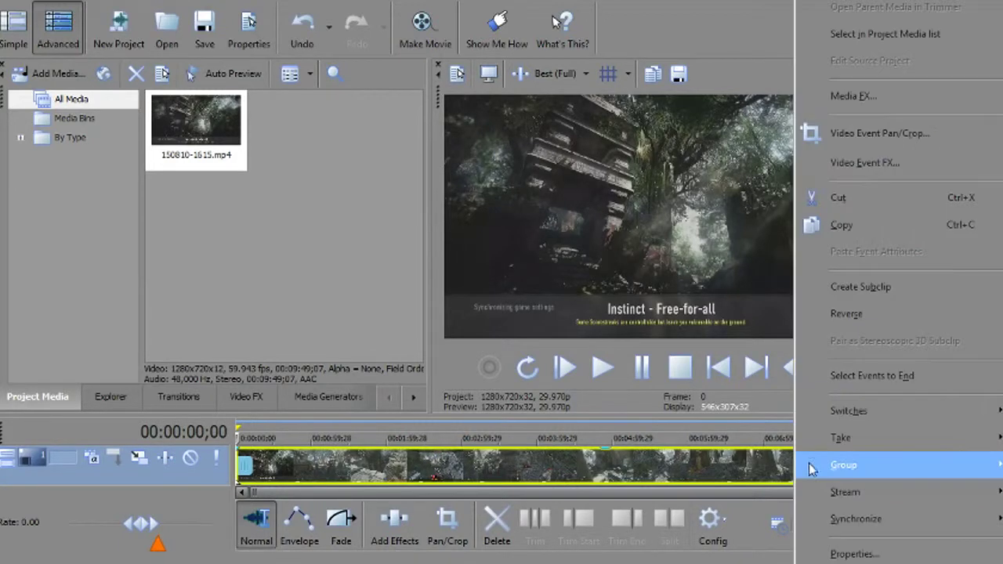
pyautogui.click(870, 163)
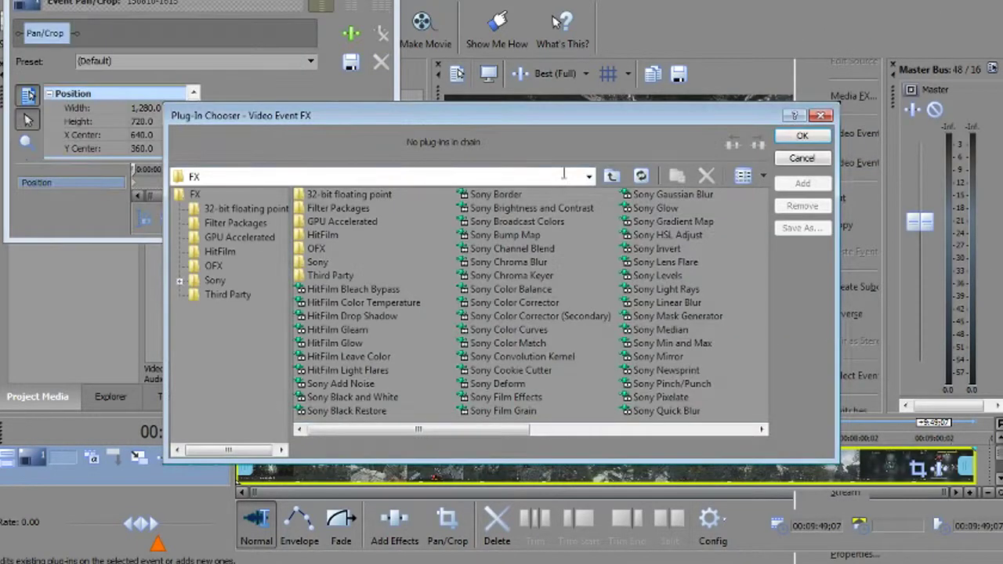
pyautogui.moveTo(545, 119); pyautogui.dragTo(419, 114)
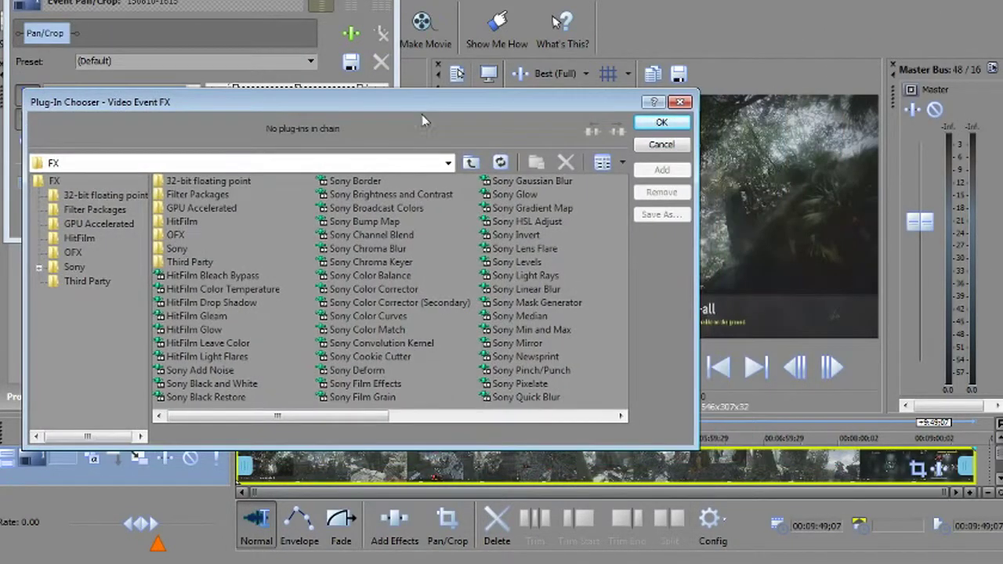
pyautogui.doubleClick(427, 195)
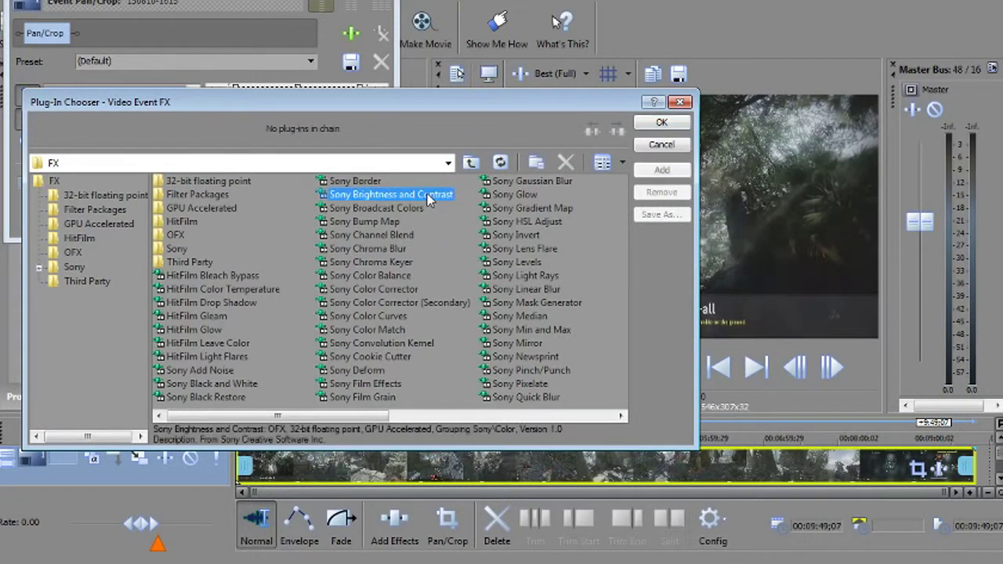
pyautogui.doubleClick(401, 303)
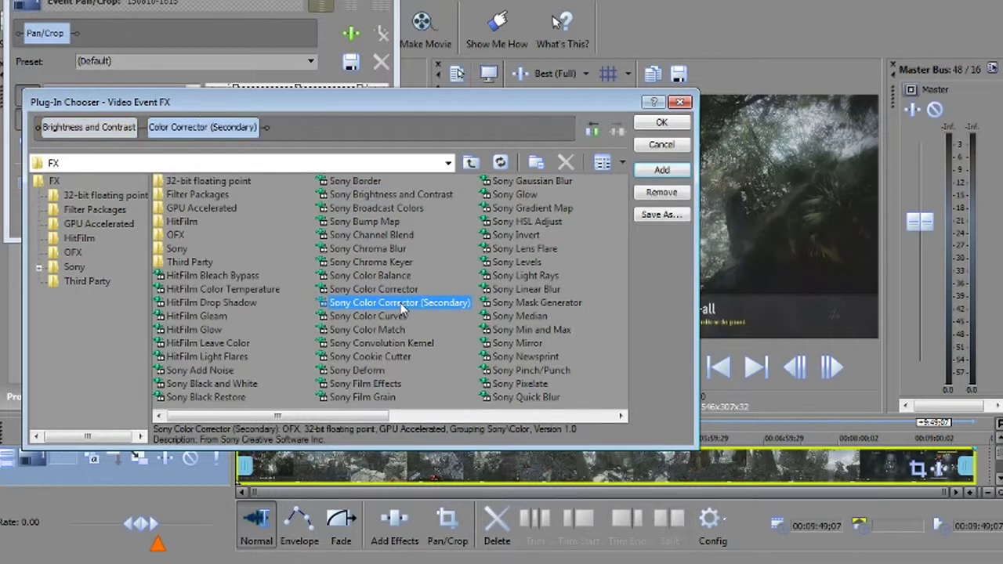
pyautogui.moveTo(366, 417); pyautogui.dragTo(502, 416)
pyautogui.doubleClick(359, 235)
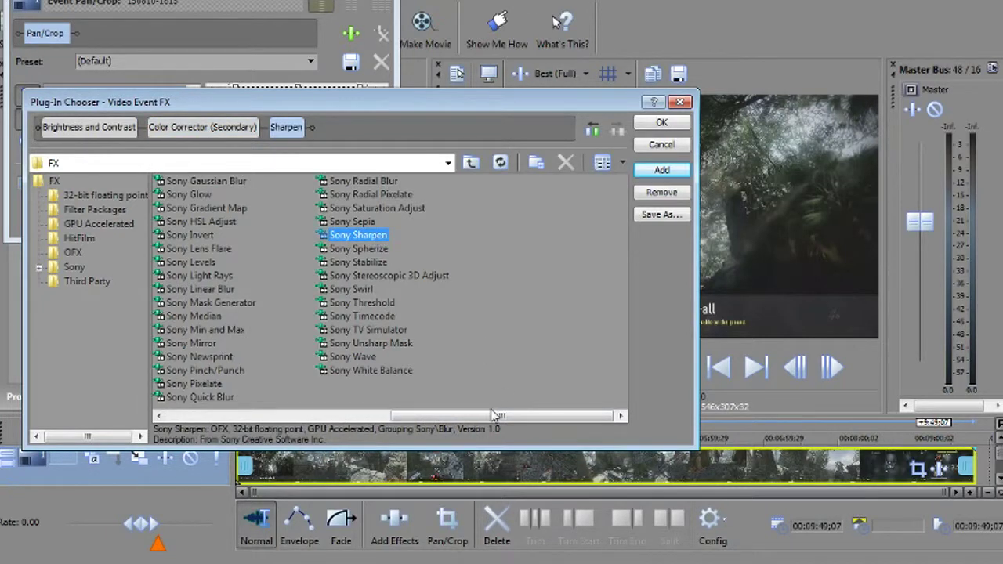
pyautogui.moveTo(495, 416); pyautogui.dragTo(270, 415)
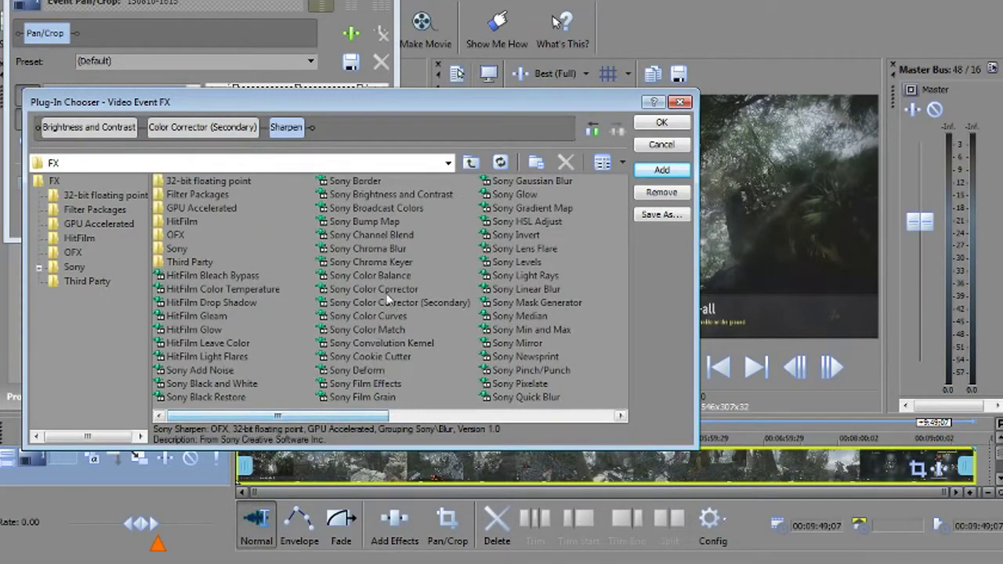
pyautogui.click(404, 306)
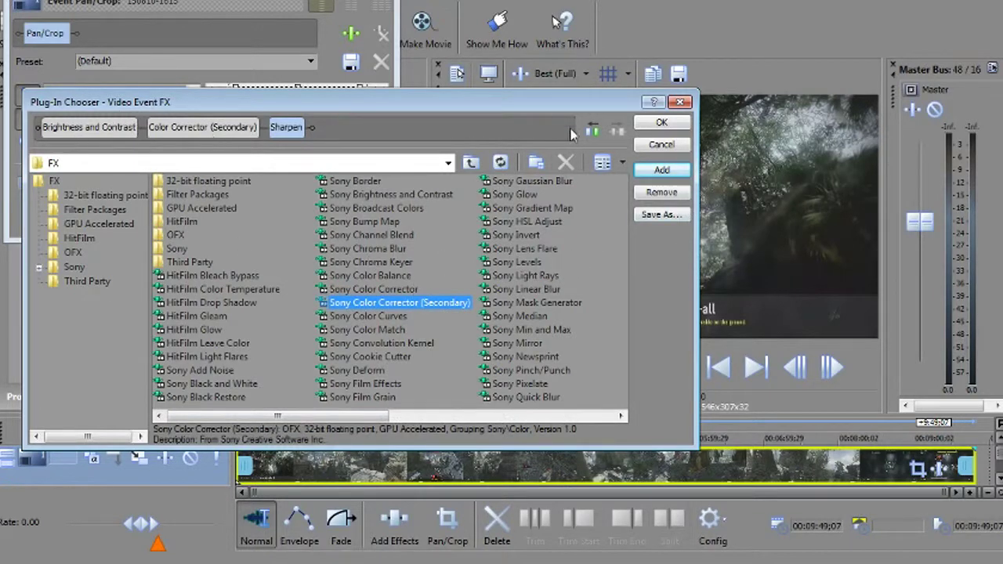
pyautogui.click(661, 123)
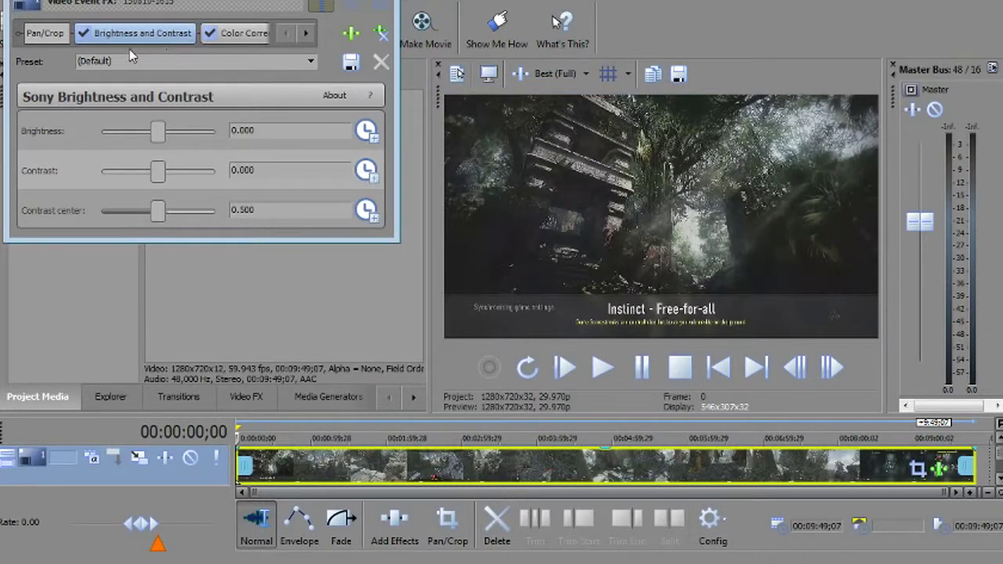
# Set the contrast of the Brightness and Contrast effect to 0.100, starting from the .10 preset.
pyautogui.click(314, 60)
pyautogui.click(266, 179)
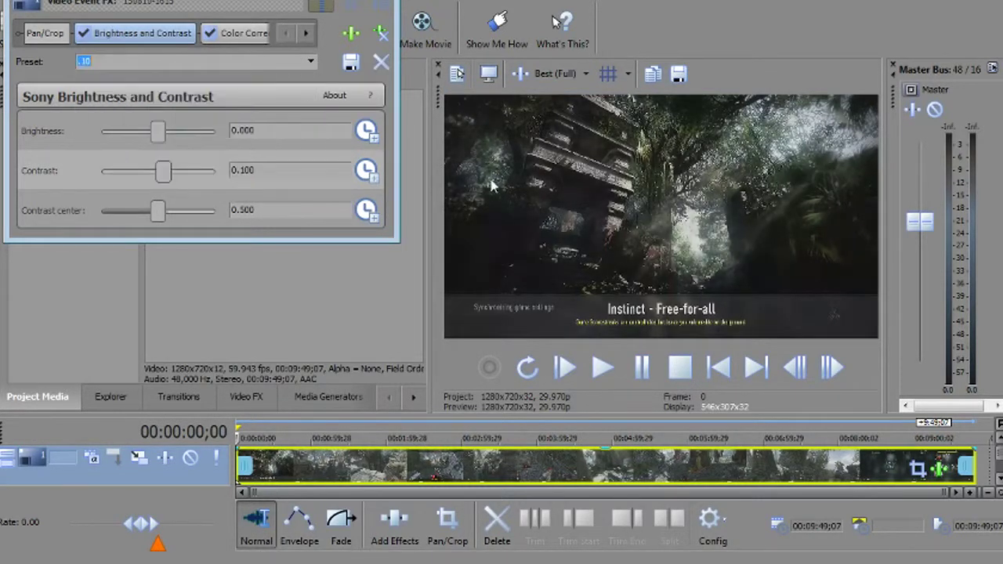
pyautogui.click(265, 172)
pyautogui.moveTo(255, 171); pyautogui.dragTo(243, 177)
pyautogui.click(269, 170)
pyautogui.click(310, 61)
pyautogui.scroll(1, 292, 78)
pyautogui.click(292, 76)
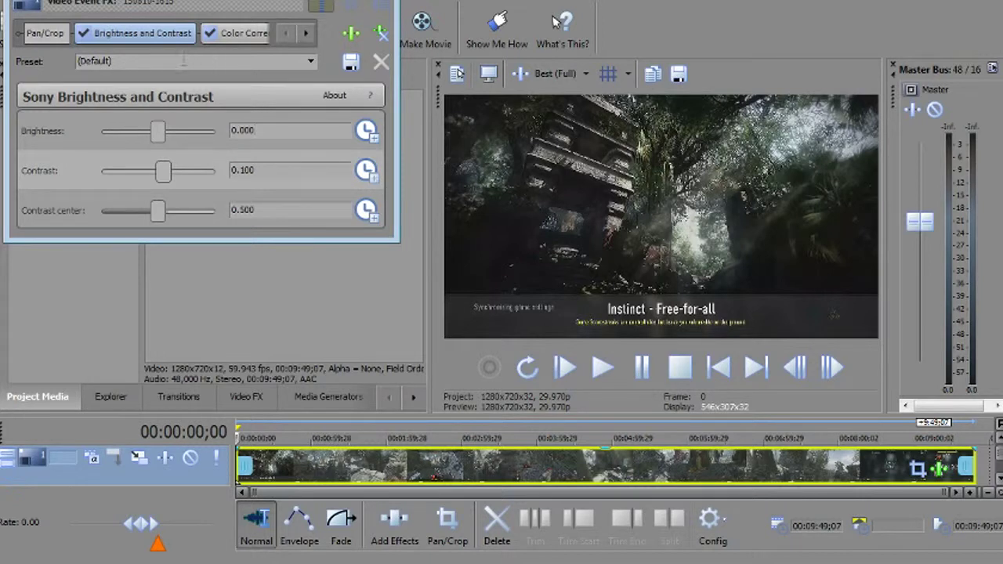
# Save the Brightness and Contrast settings as a preset named 0.100, and reapply the .10 preset.
pyautogui.click(183, 61)
pyautogui.write('0.100')
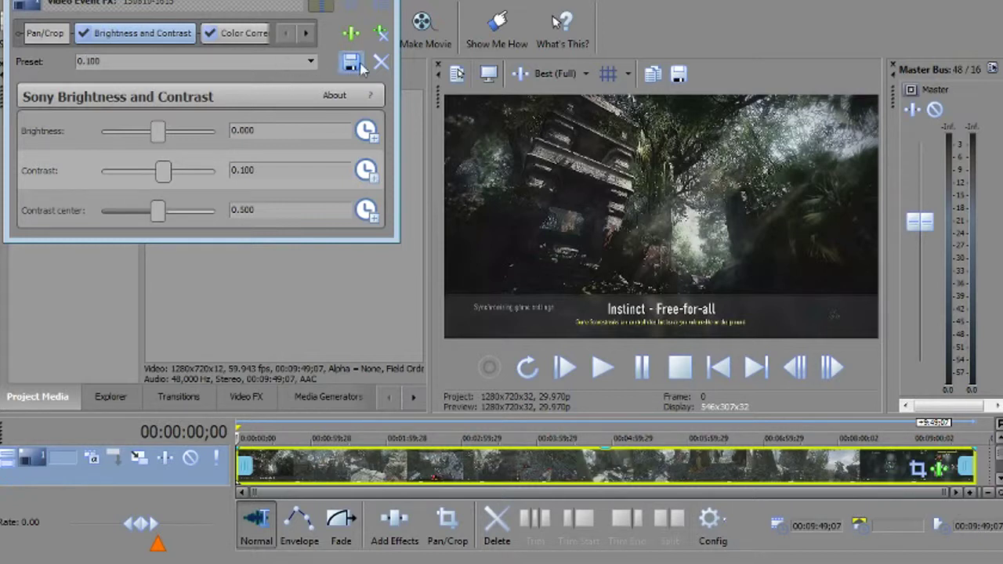
pyautogui.click(351, 64)
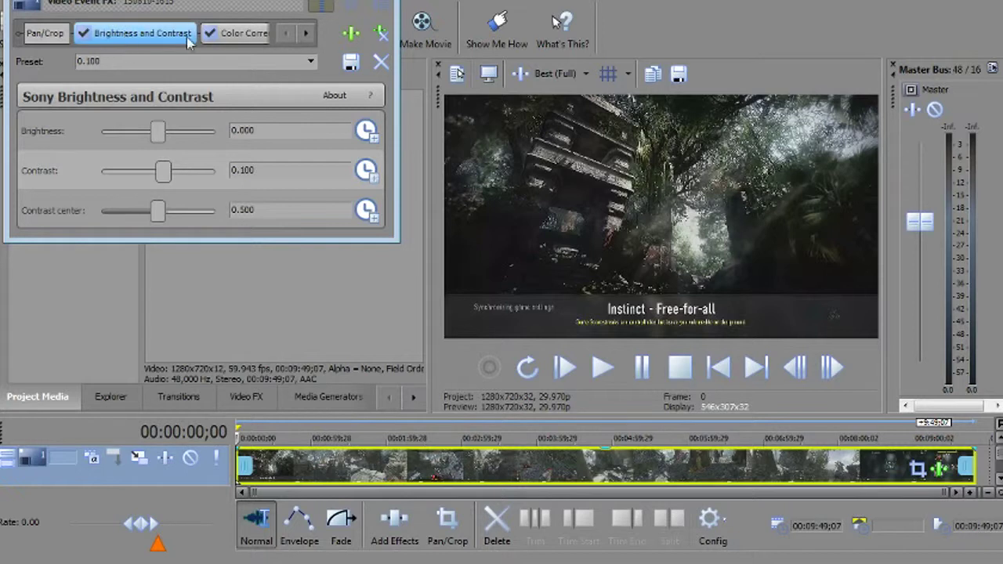
pyautogui.click(311, 61)
pyautogui.click(185, 180)
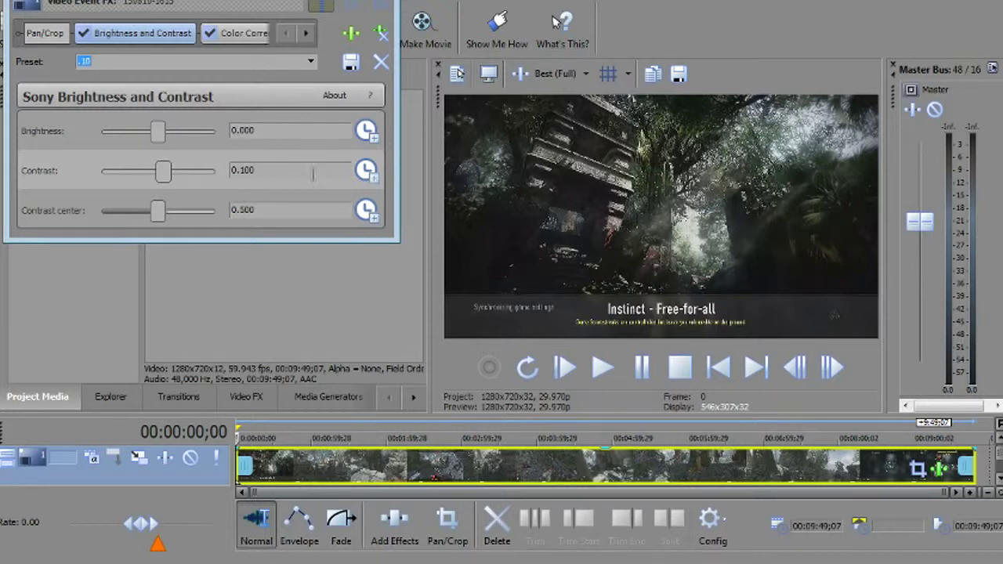
# Apply the Corrected preset to the Color Corrector (Secondary) effect and preview it at several gameplay frames along the timeline.
pyautogui.click(250, 36)
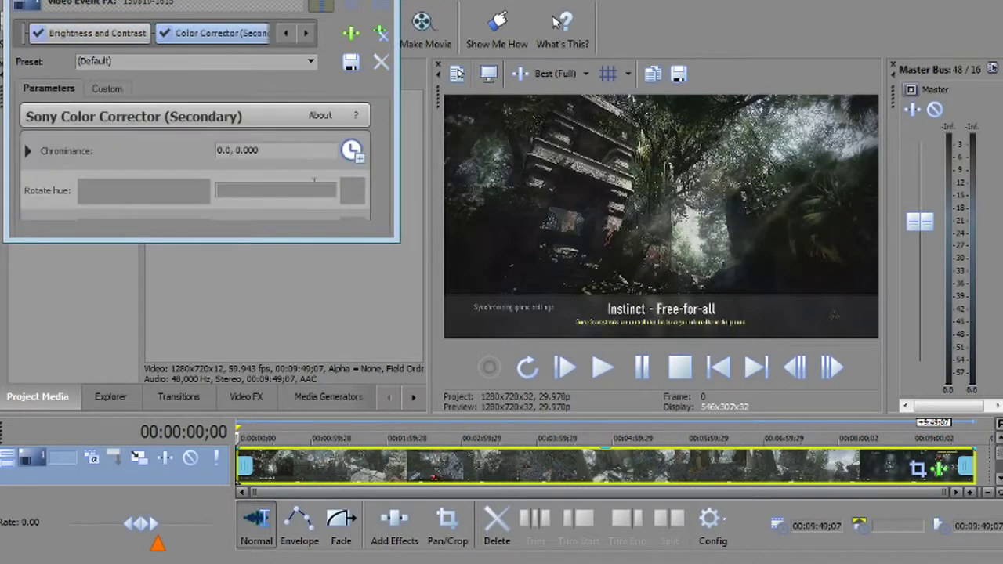
pyautogui.moveTo(343, 243); pyautogui.dragTo(335, 458)
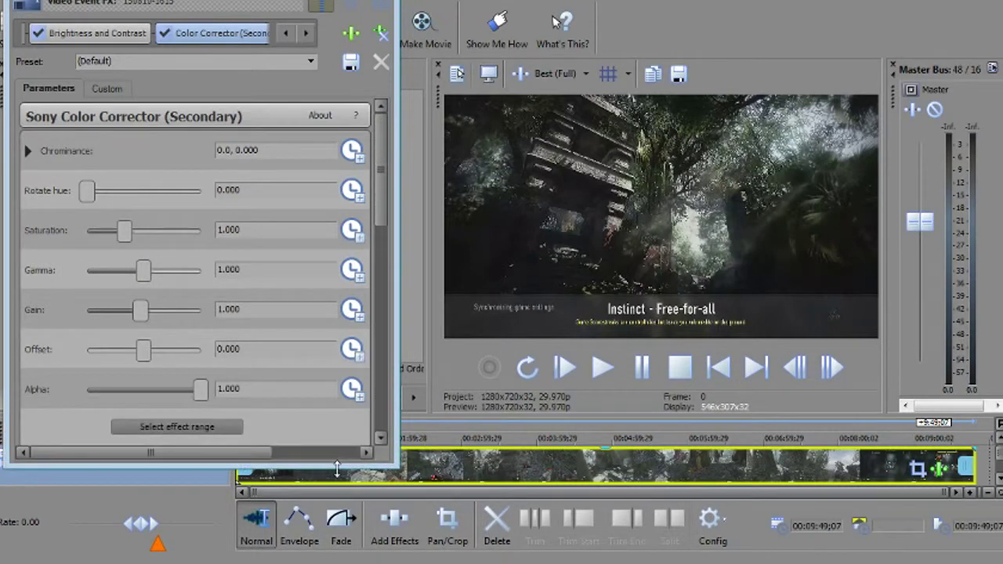
pyautogui.click(312, 63)
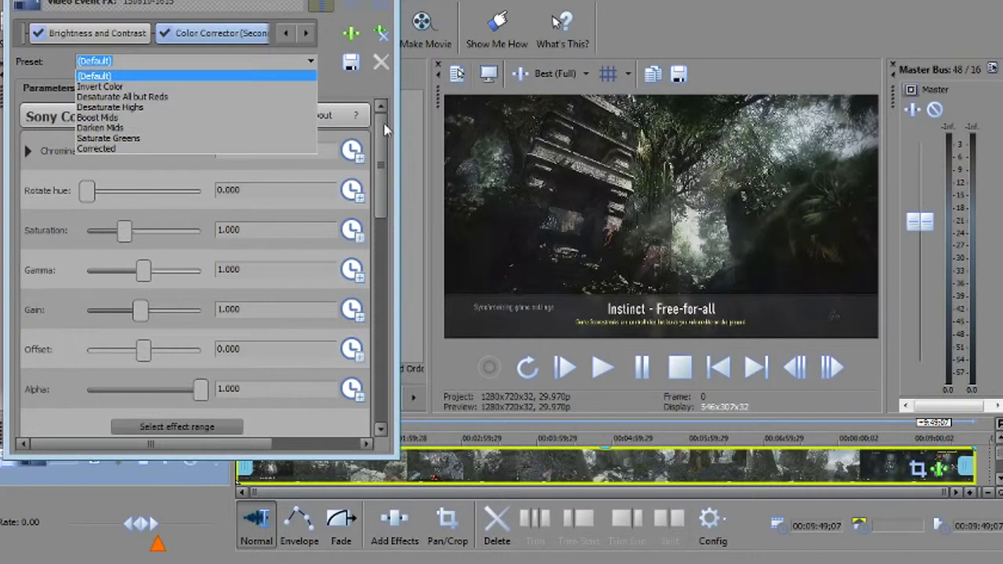
pyautogui.click(197, 148)
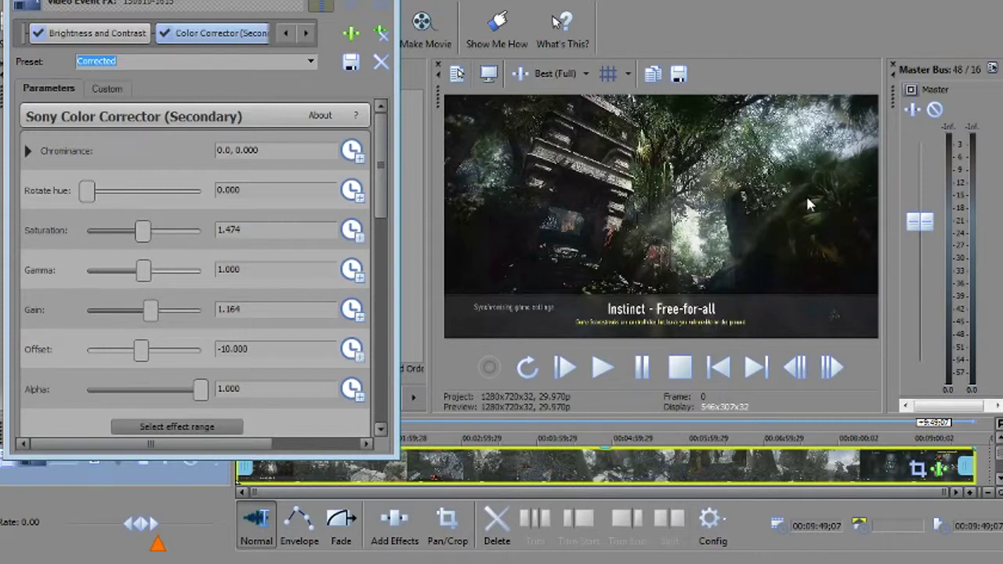
pyautogui.click(444, 432)
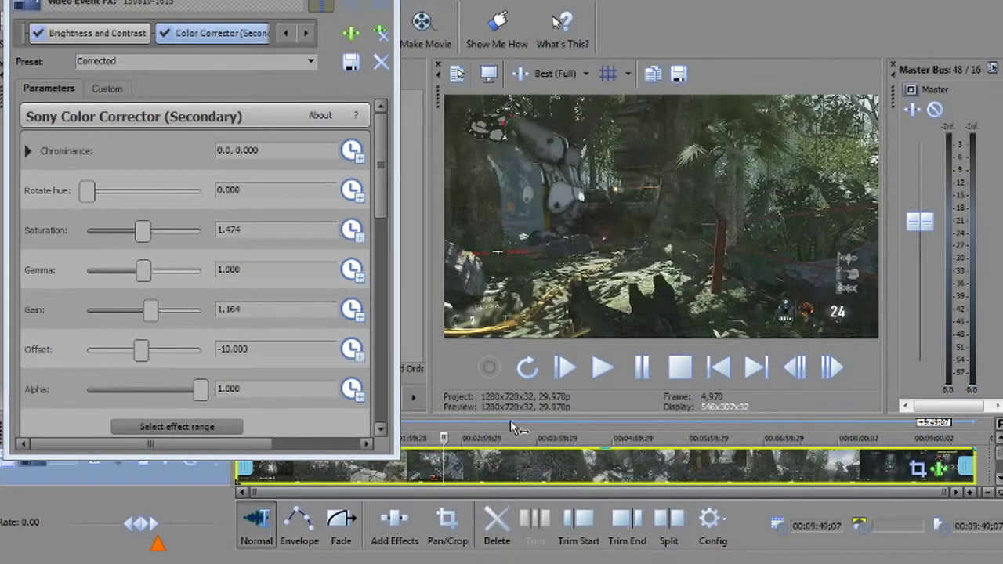
pyautogui.click(482, 432)
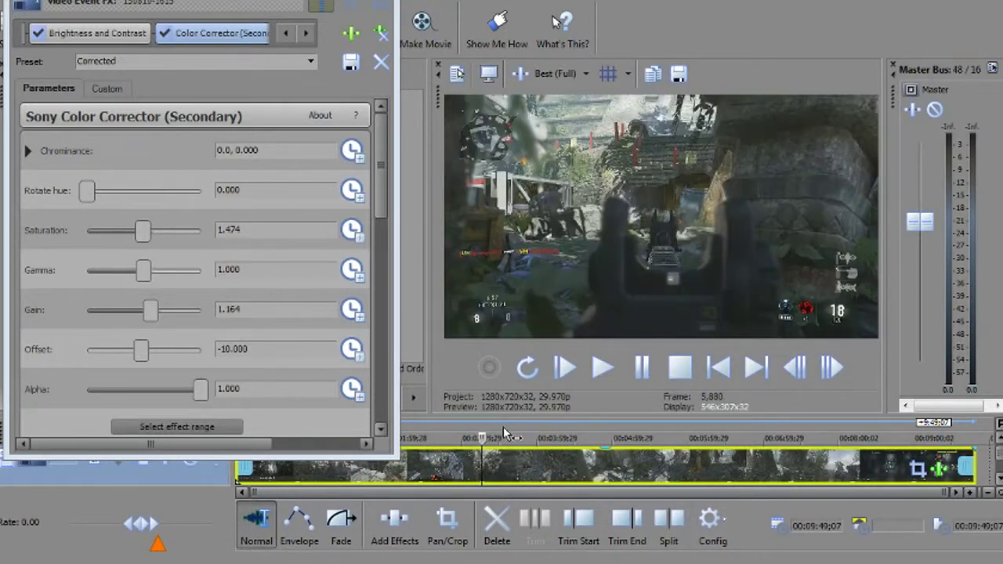
pyautogui.click(501, 435)
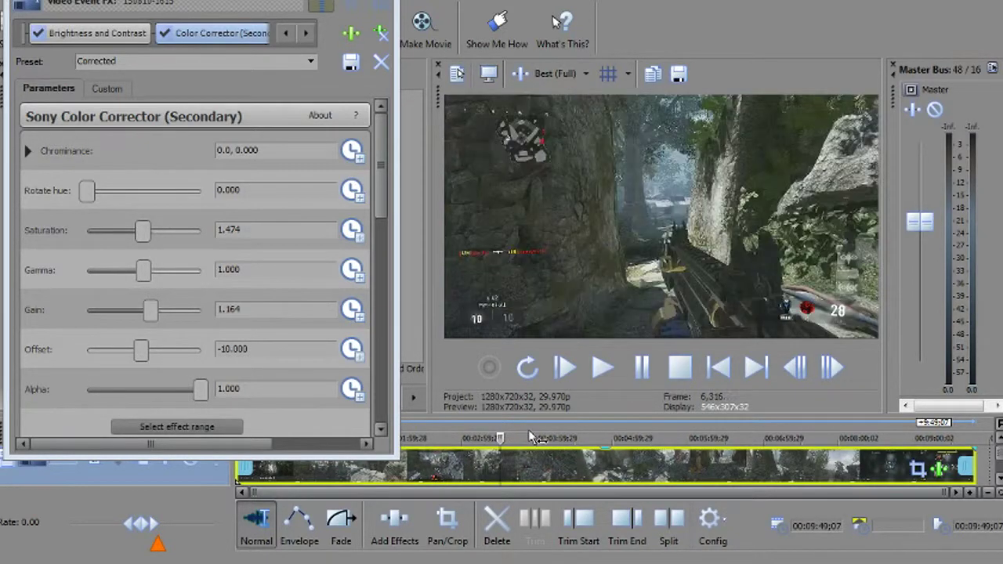
pyautogui.click(530, 436)
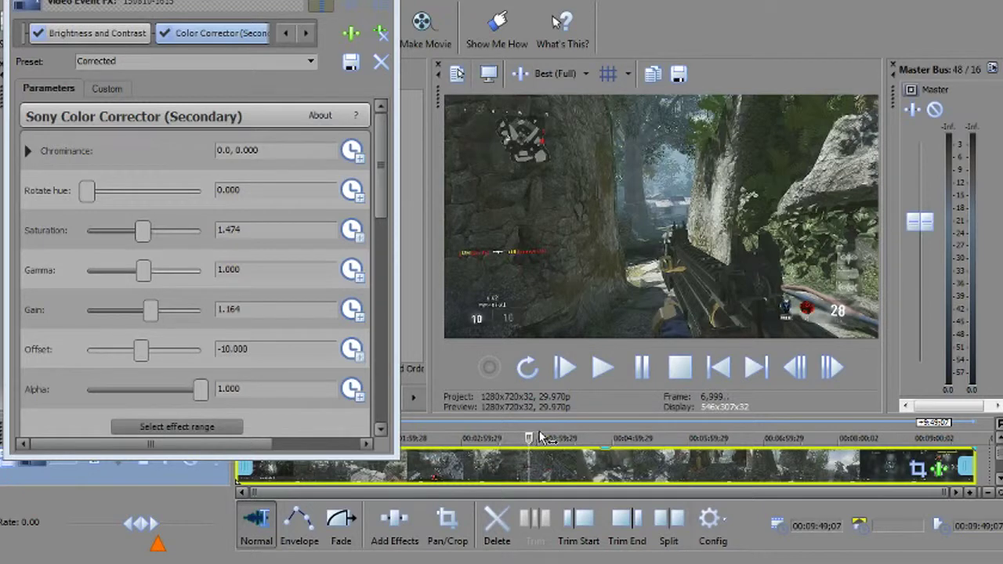
pyautogui.click(534, 424)
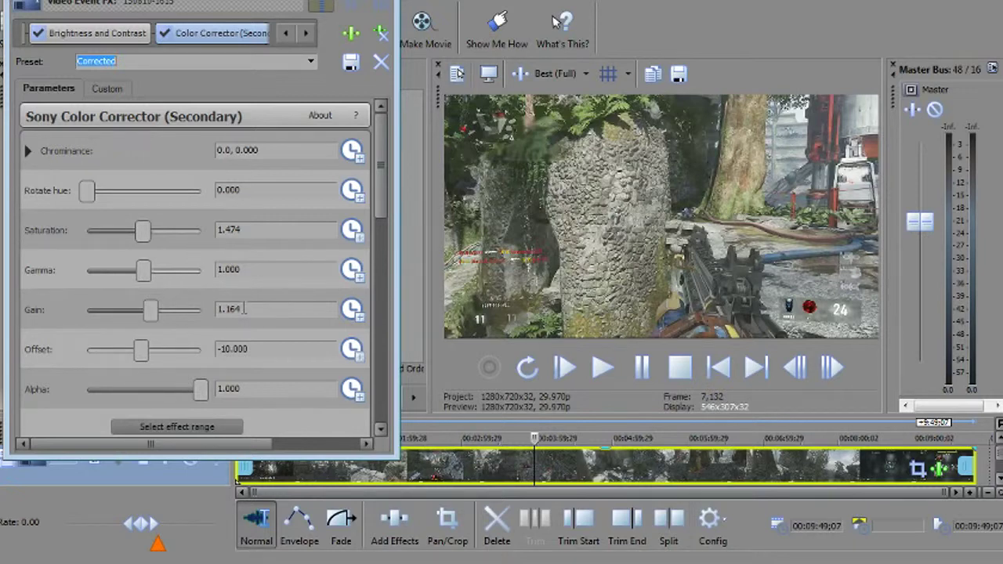
# Set the gain of the Color Corrector (Secondary) effect to 1.165 and review its remaining parameters.
pyautogui.moveTo(247, 312); pyautogui.dragTo(236, 312)
pyautogui.click(235, 61)
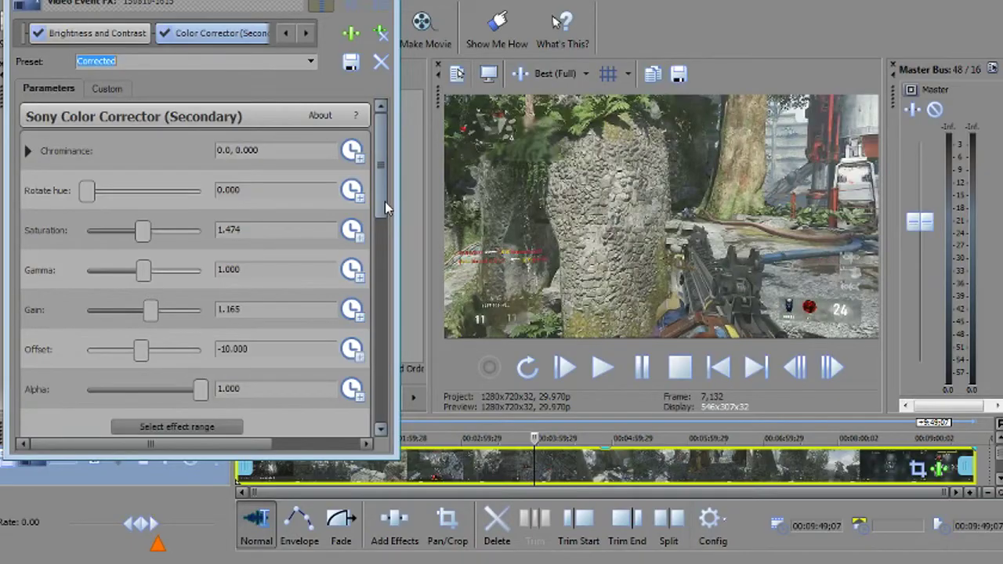
pyautogui.scroll(-5, 385, 201)
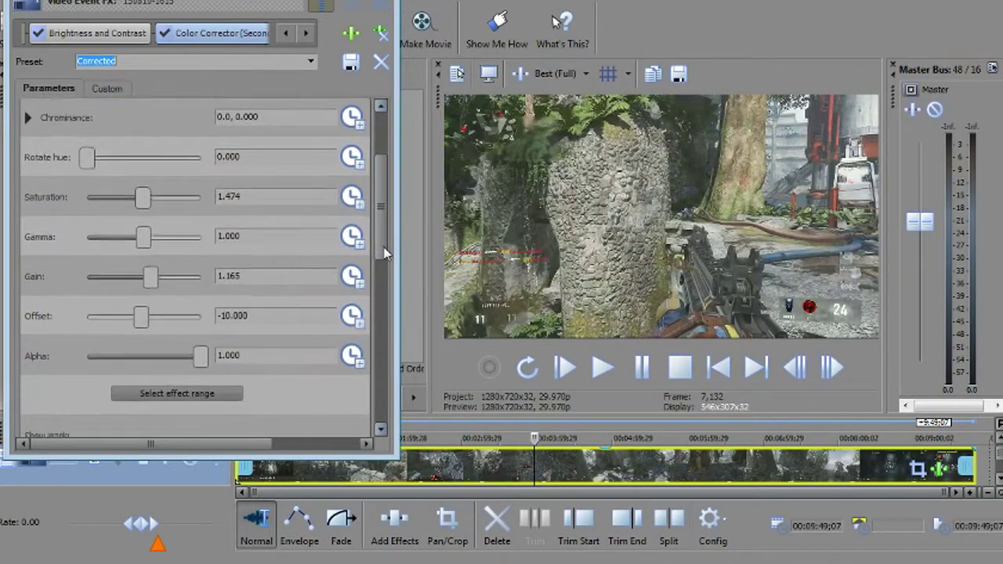
pyautogui.scroll(4, 376, 212)
pyautogui.scroll(1, 375, 212)
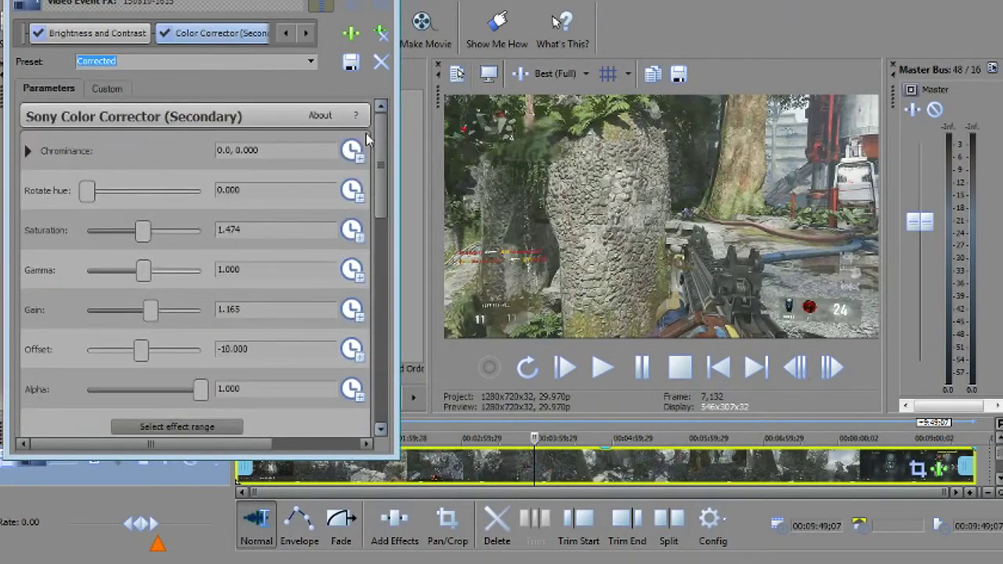
# Apply the Medium preset to the clip's Sharpen effect.
pyautogui.click(305, 33)
pyautogui.click(228, 34)
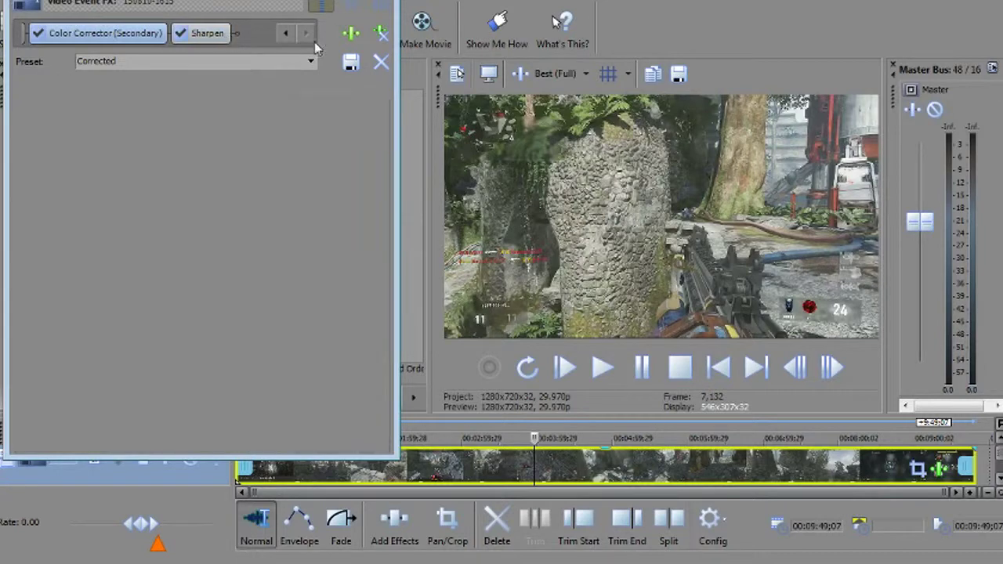
pyautogui.click(316, 62)
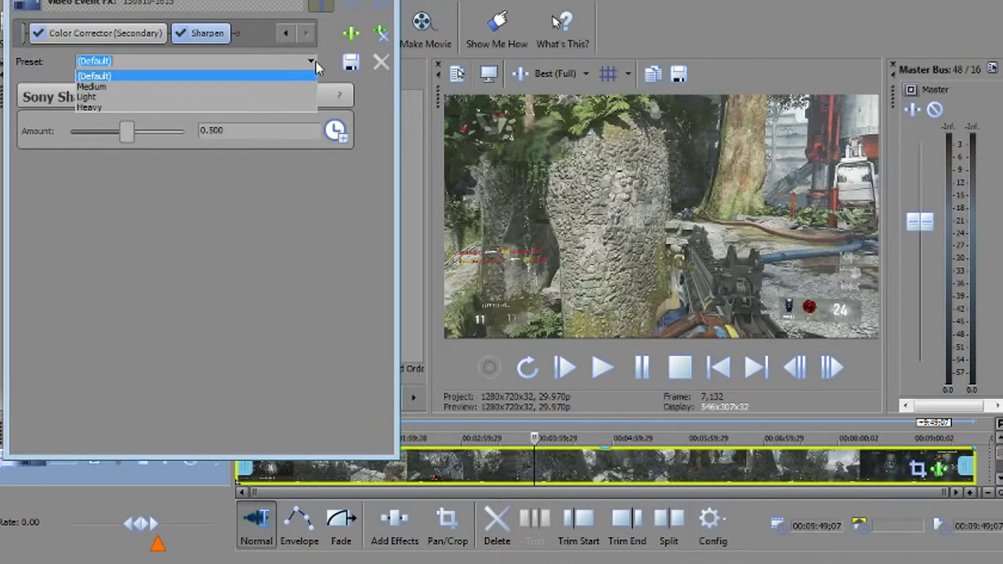
pyautogui.click(264, 77)
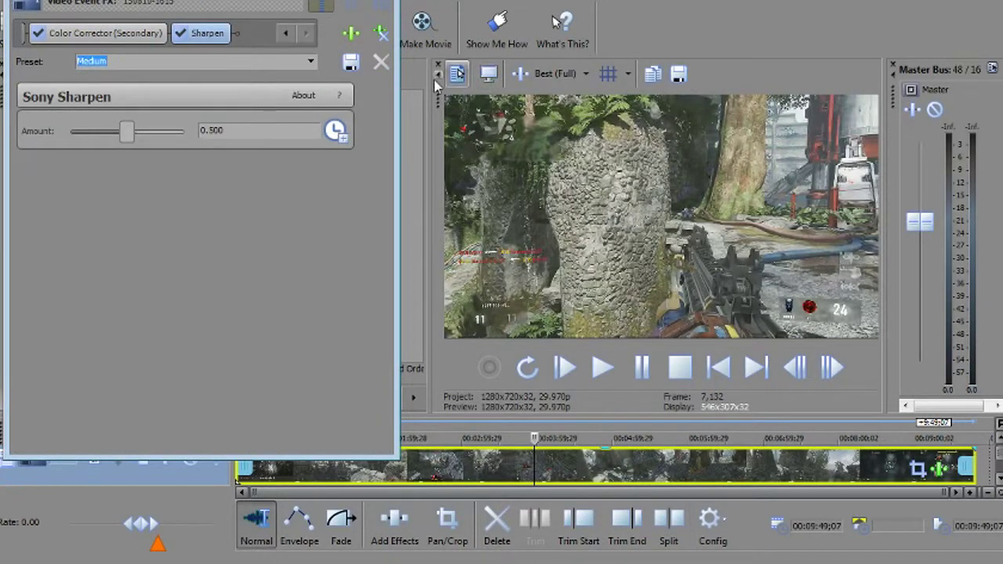
# Reapply the Corrected preset to the Color Corrector (Secondary) effect and close the event effects window.
pyautogui.click(104, 33)
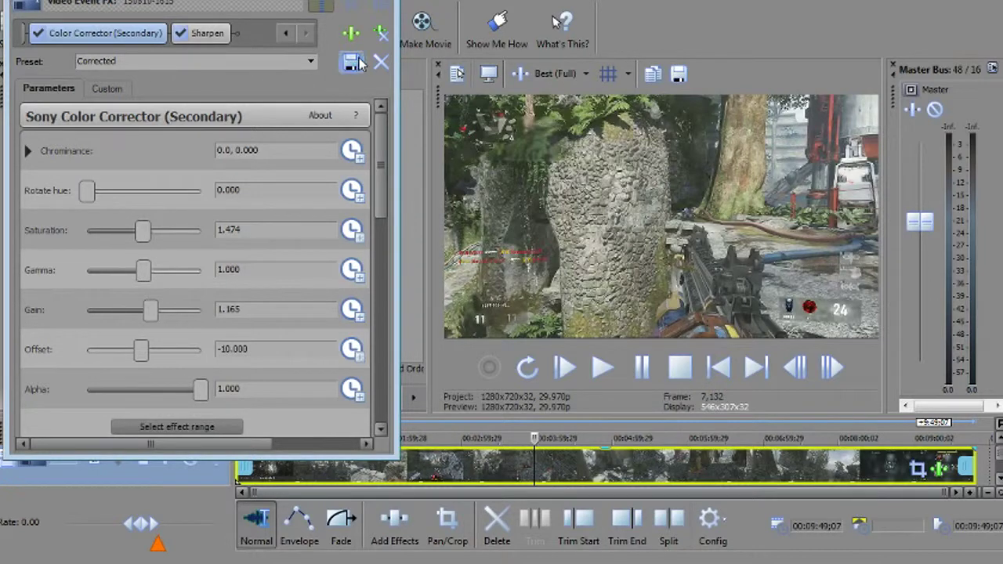
pyautogui.click(310, 62)
pyautogui.click(196, 148)
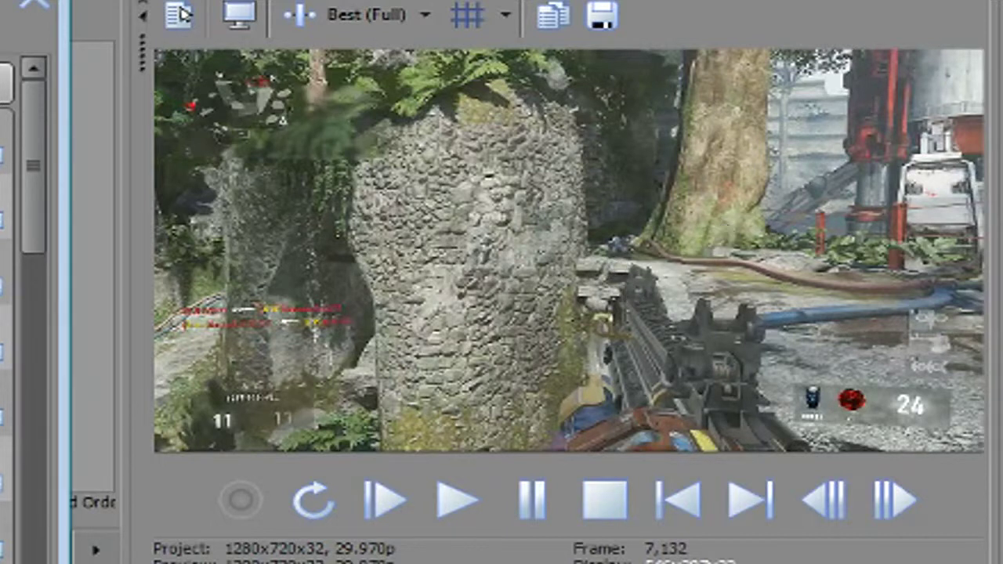
pyautogui.press('Escape')
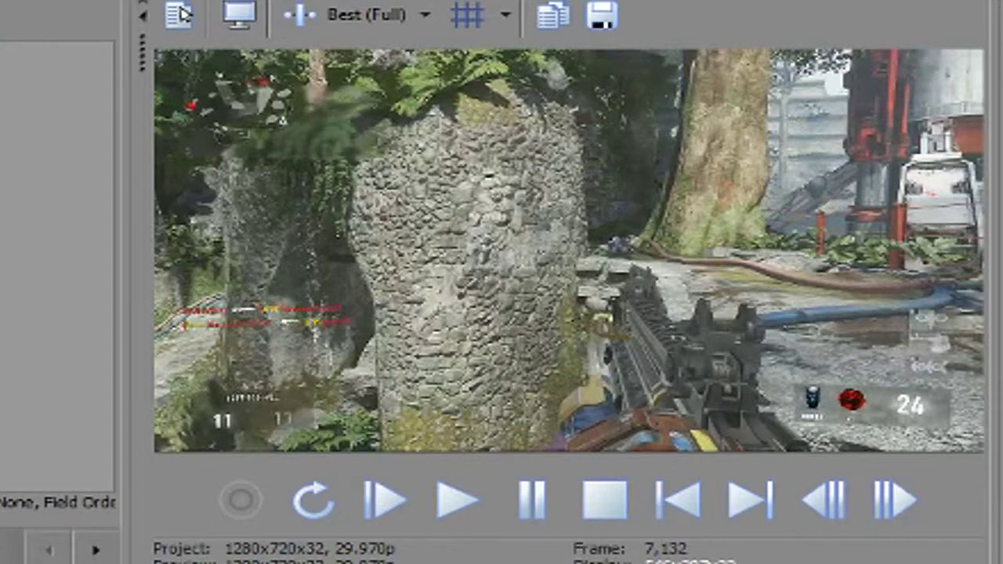